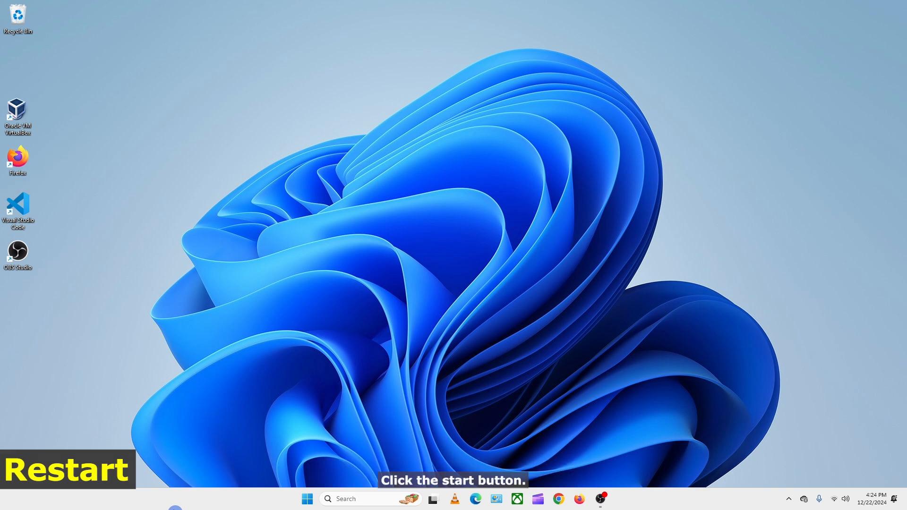
Open the computer's power options to access Restart
{"action": "left_click", "coordinate": [307, 499]}
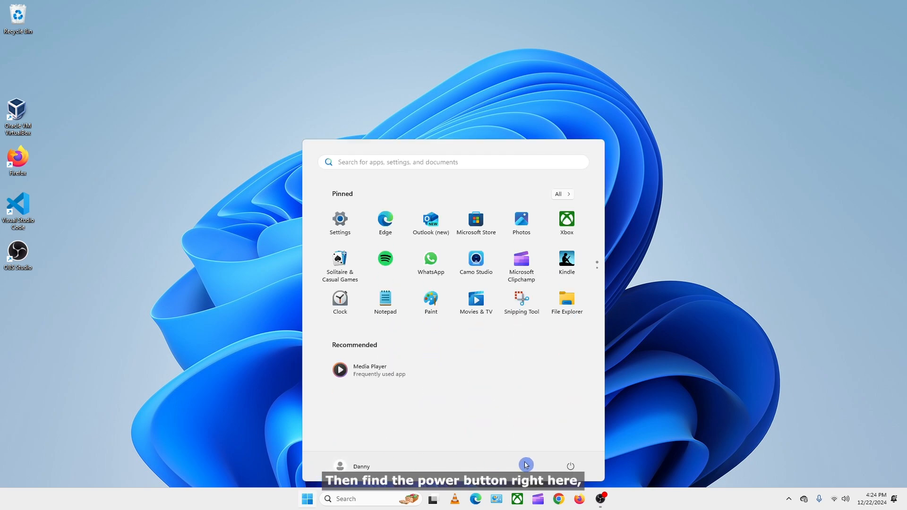
{"action": "left_click", "coordinate": [573, 468]}
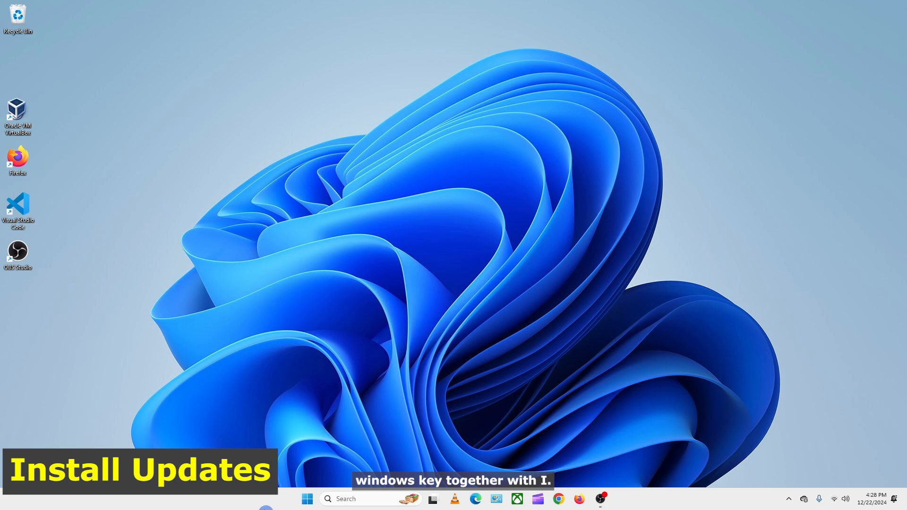
Check for new Windows updates in the system settings
{"action": "key", "text": "super+i"}
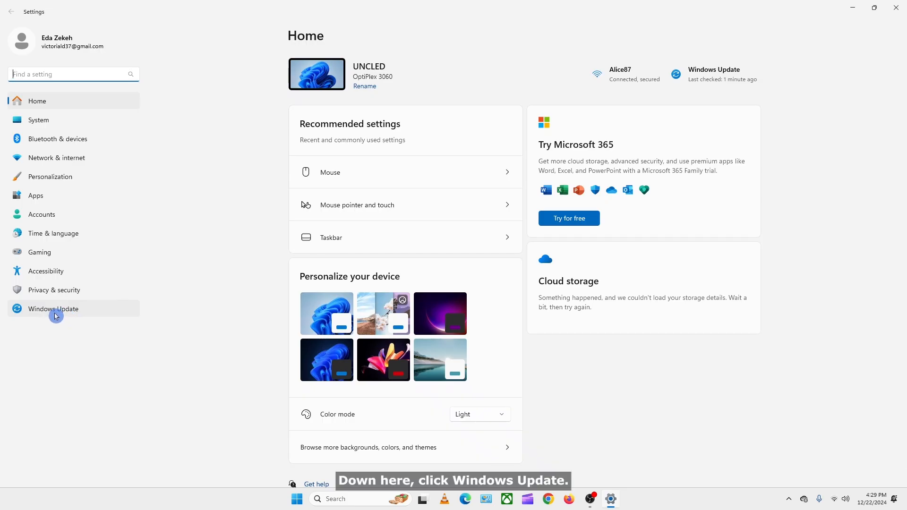
{"action": "left_click", "coordinate": [56, 315]}
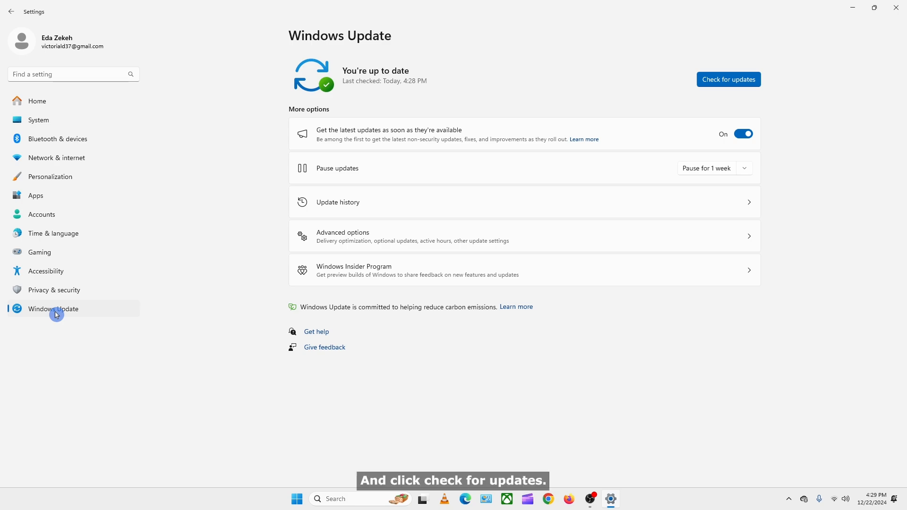
{"action": "left_click", "coordinate": [728, 81]}
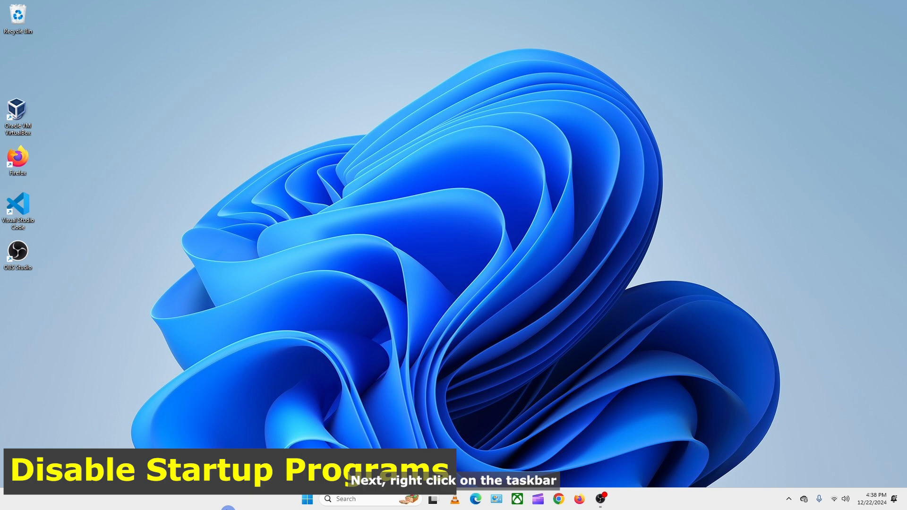
Switch to Task Manager and disable the startup app named Update that has the Teams icon
{"action": "right_click", "coordinate": [240, 498]}
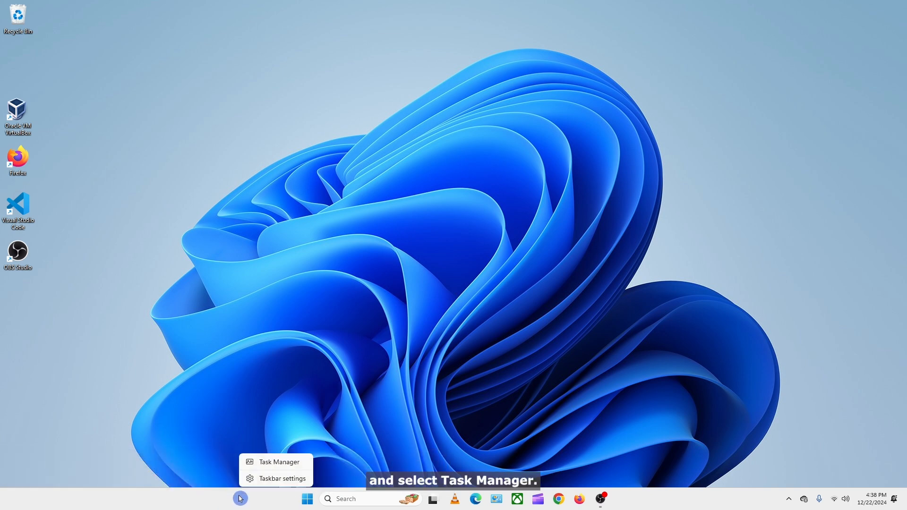
{"action": "left_click", "coordinate": [275, 461]}
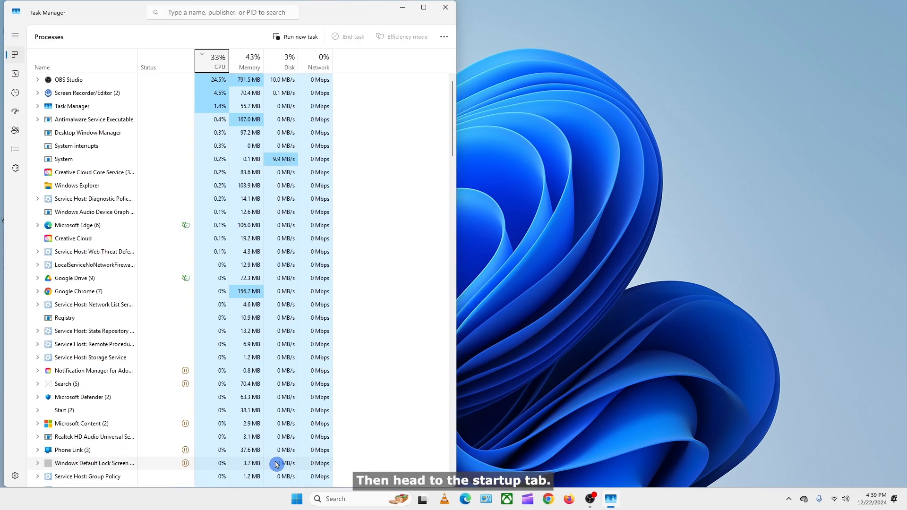
{"action": "left_click", "coordinate": [15, 114]}
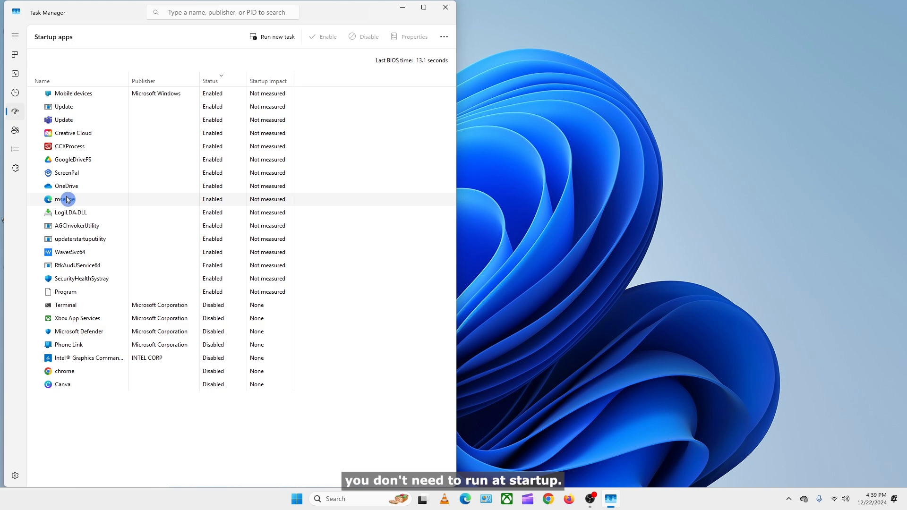
{"action": "right_click", "coordinate": [210, 123]}
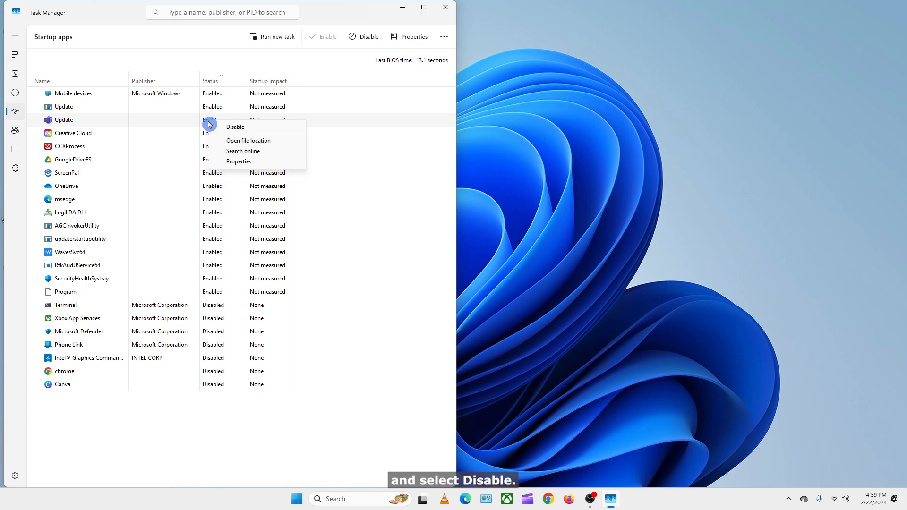
{"action": "left_click", "coordinate": [235, 128]}
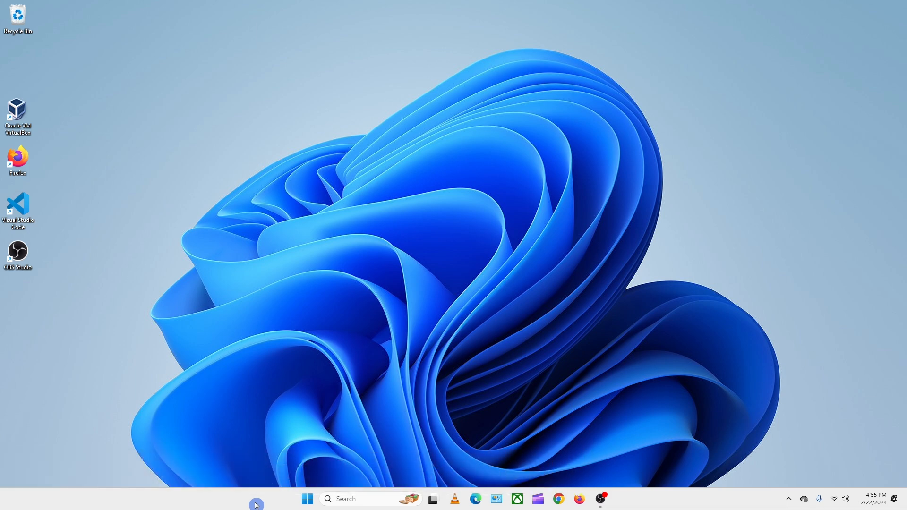
In Settings, turn off the General privacy permissions for language-list content, app-launch tracking, suggested content and Settings notifications
{"action": "key", "text": "super+i"}
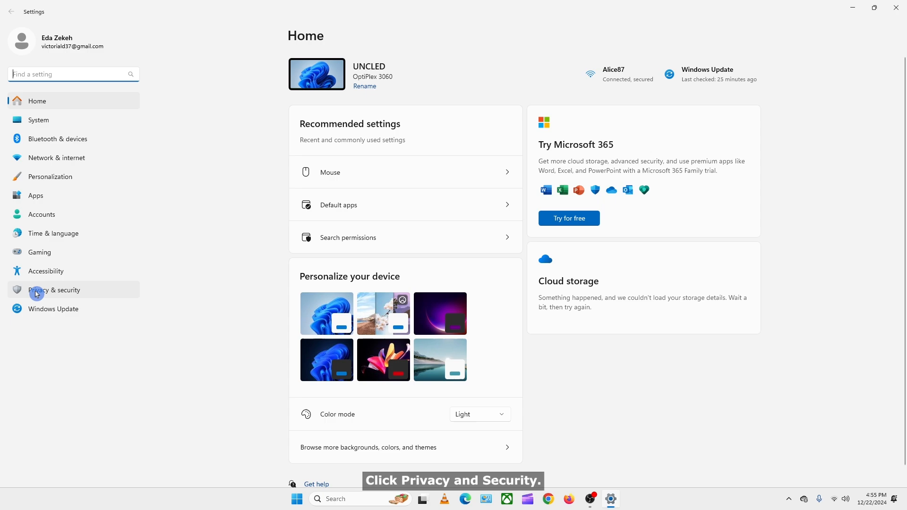
{"action": "left_click", "coordinate": [68, 295]}
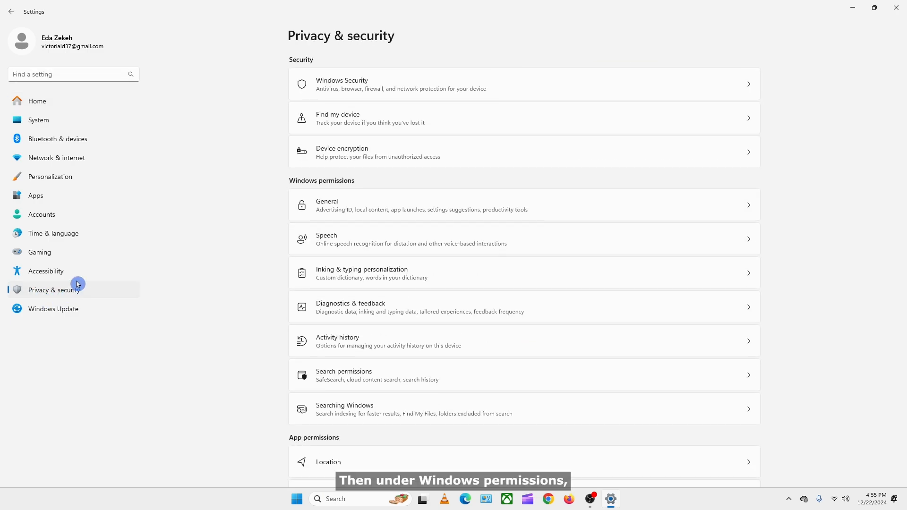
{"action": "left_click", "coordinate": [394, 213]}
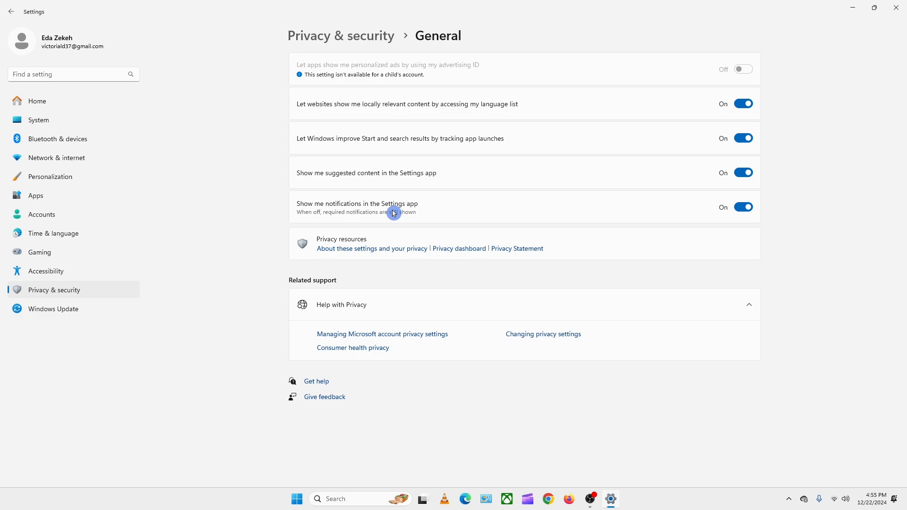
{"action": "left_click", "coordinate": [744, 104]}
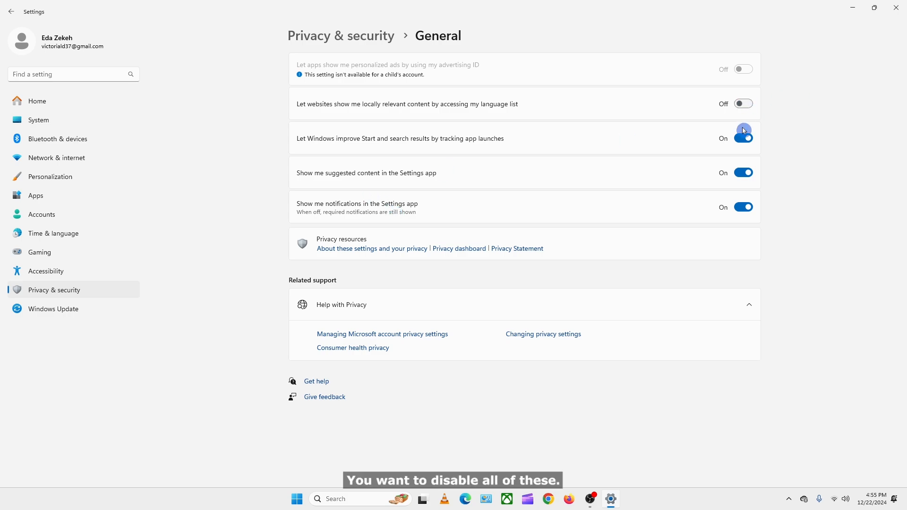
{"action": "left_click", "coordinate": [744, 139]}
{"action": "left_click", "coordinate": [743, 173]}
{"action": "left_click", "coordinate": [743, 207]}
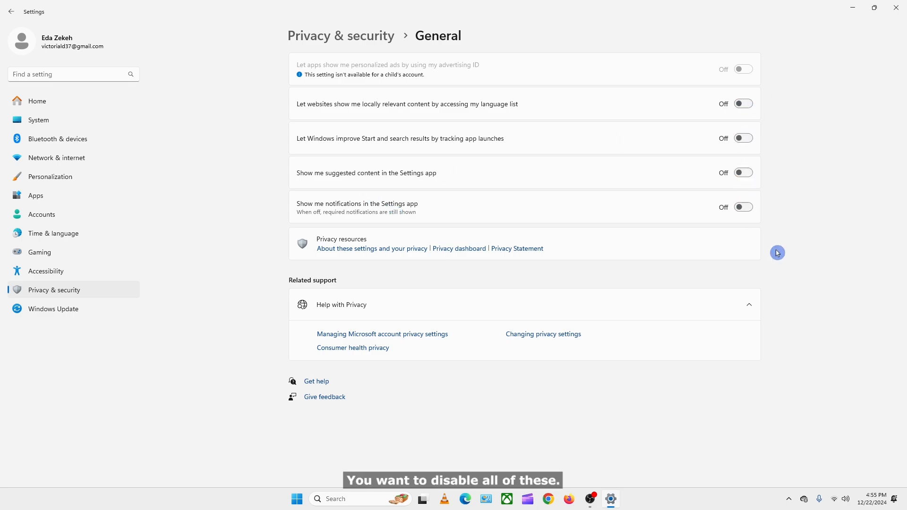
{"action": "left_click", "coordinate": [12, 11]}
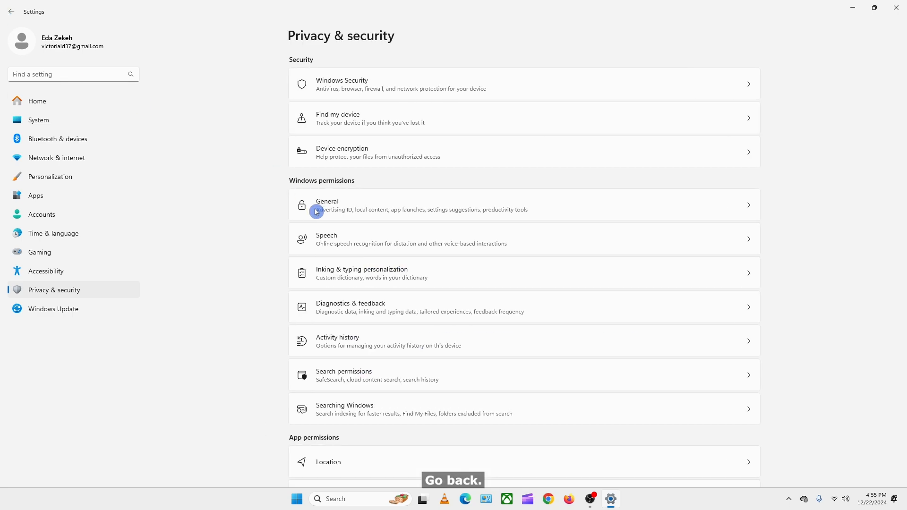
Check the privacy settings for online speech recognition and the custom inking and typing dictionary
{"action": "left_click", "coordinate": [349, 242]}
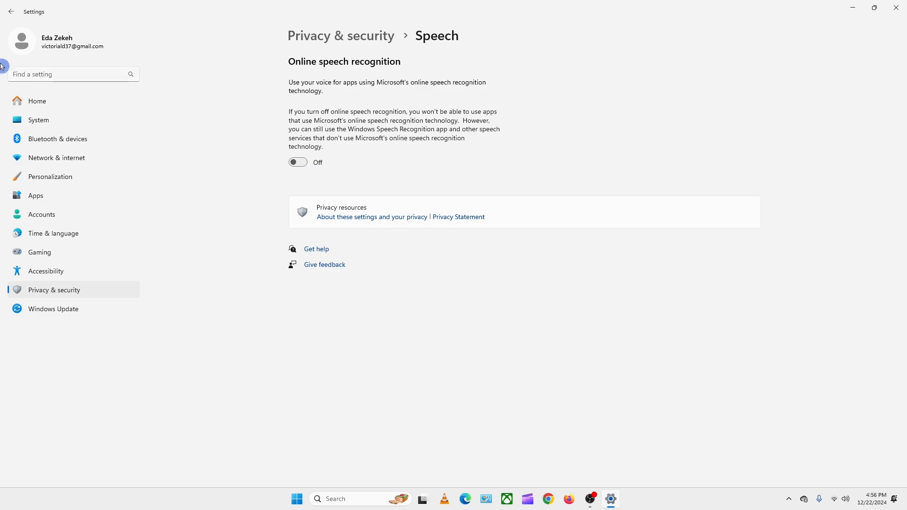
{"action": "left_click", "coordinate": [11, 11]}
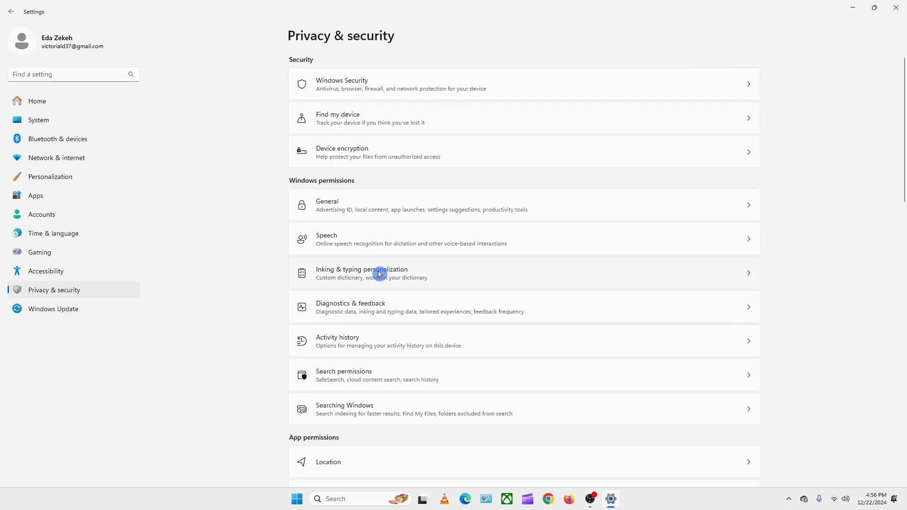
{"action": "left_click", "coordinate": [410, 279]}
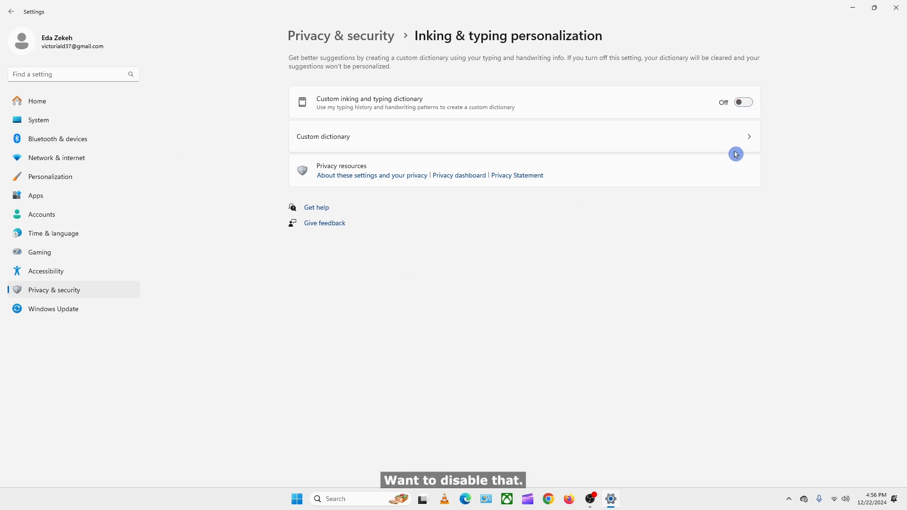
{"action": "left_click", "coordinate": [11, 12]}
Review the Windows permissions for Diagnostics & feedback, Activity history and Search permissions
{"action": "scroll", "coordinate": [367, 204], "scroll_direction": "down", "scroll_amount": 2}
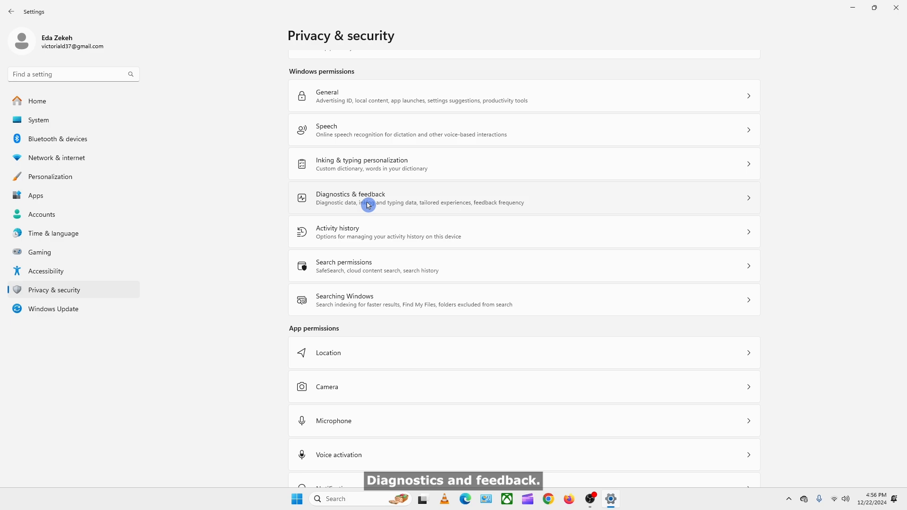
{"action": "left_click", "coordinate": [368, 204]}
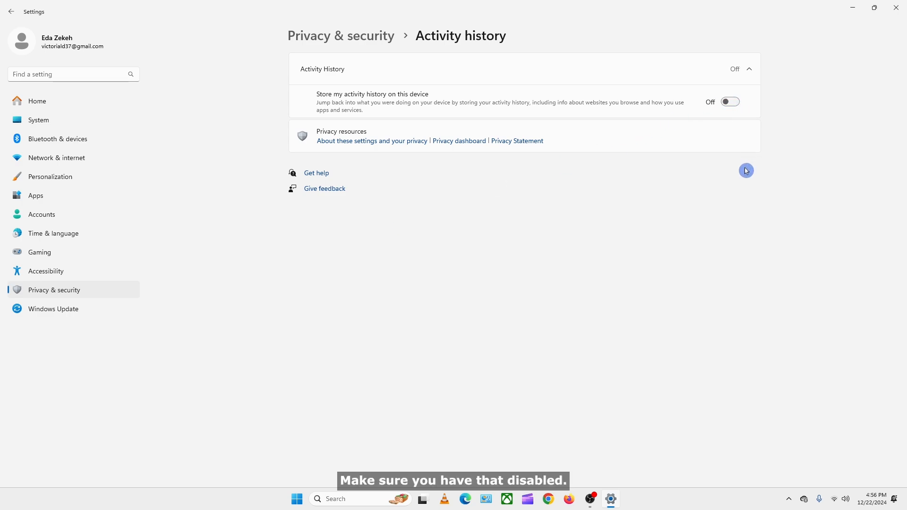
{"action": "left_click", "coordinate": [11, 11]}
{"action": "left_click", "coordinate": [340, 269]}
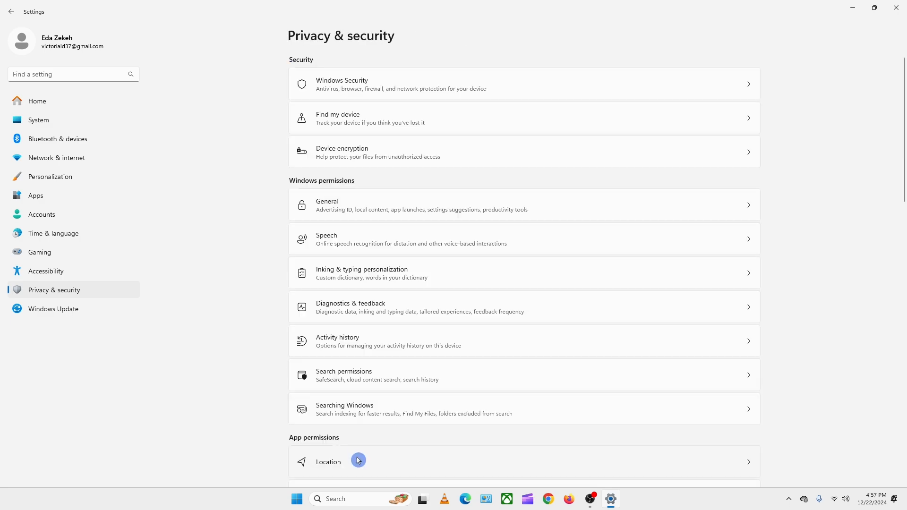
Turn off location services for the device under the app permissions and confirm the change
{"action": "scroll", "coordinate": [362, 426], "scroll_direction": "down", "scroll_amount": 5}
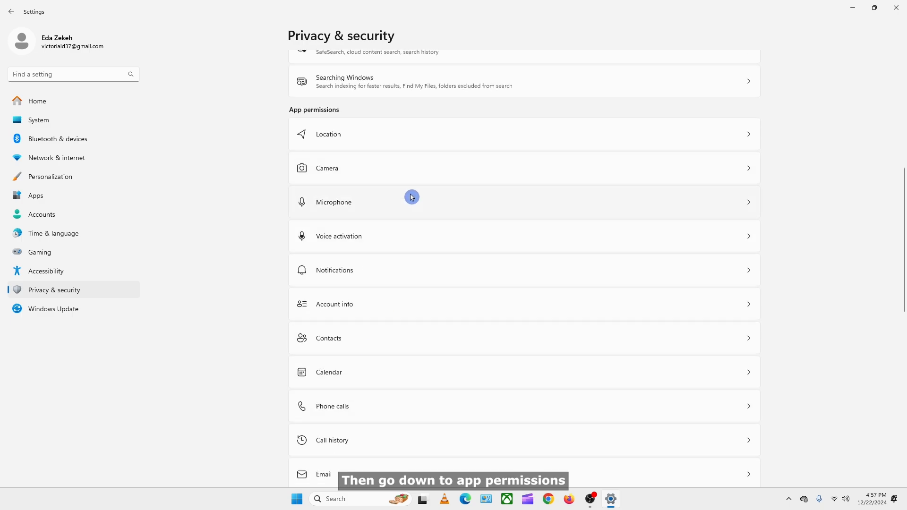
{"action": "left_click", "coordinate": [338, 137]}
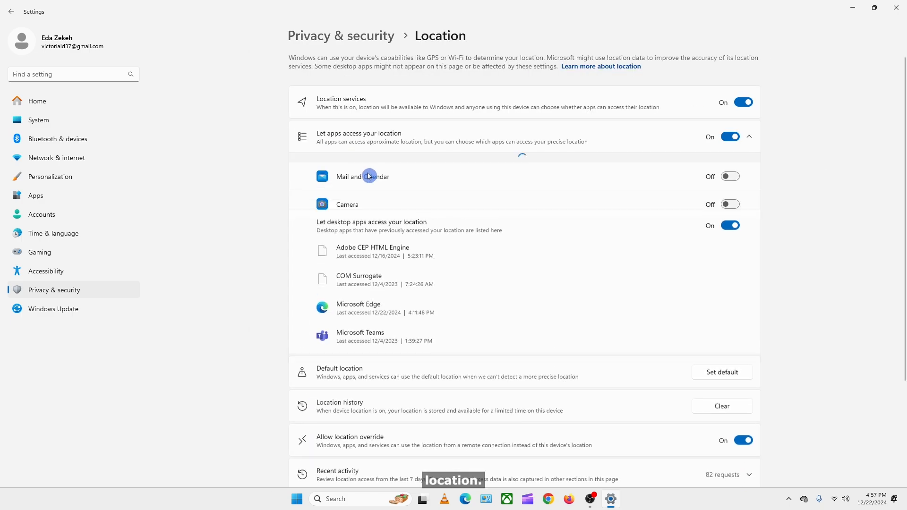
{"action": "left_click", "coordinate": [746, 105]}
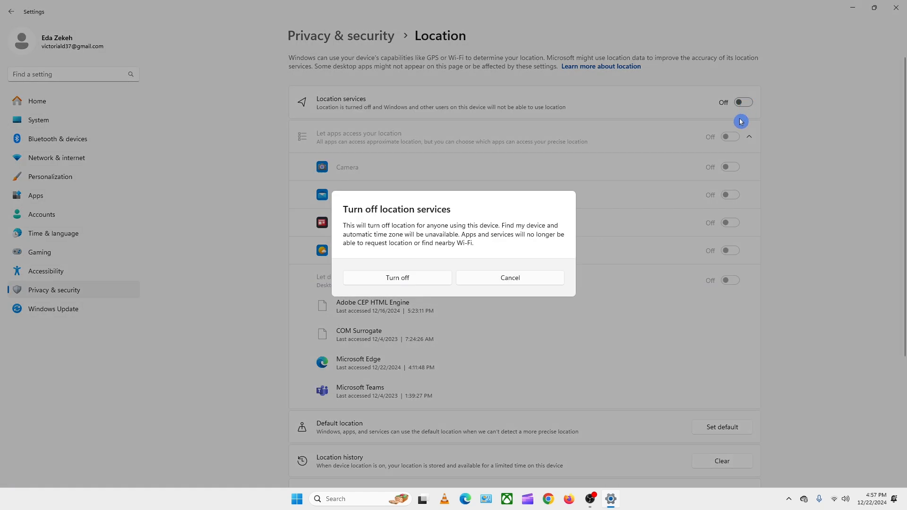
{"action": "left_click", "coordinate": [435, 284]}
{"action": "left_click", "coordinate": [11, 12]}
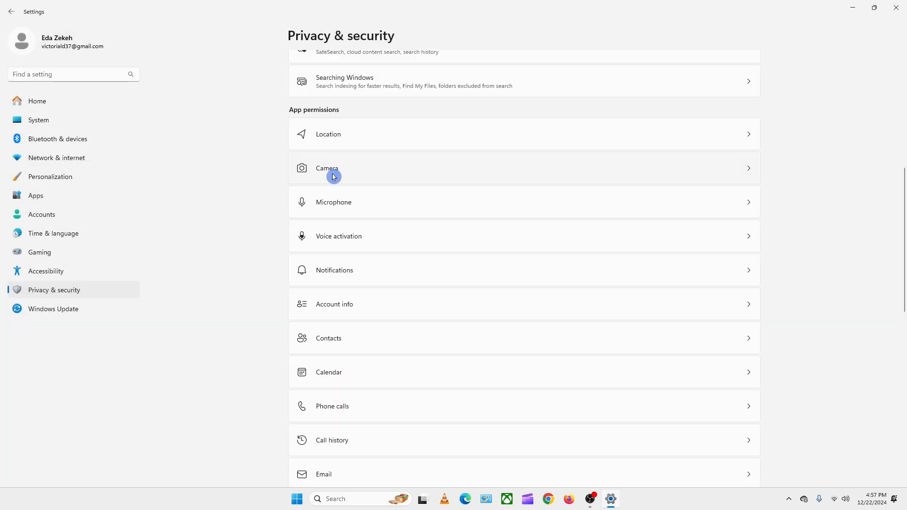
Turn off camera access for the device under the app permissions
{"action": "left_click", "coordinate": [334, 175]}
{"action": "left_click", "coordinate": [743, 102]}
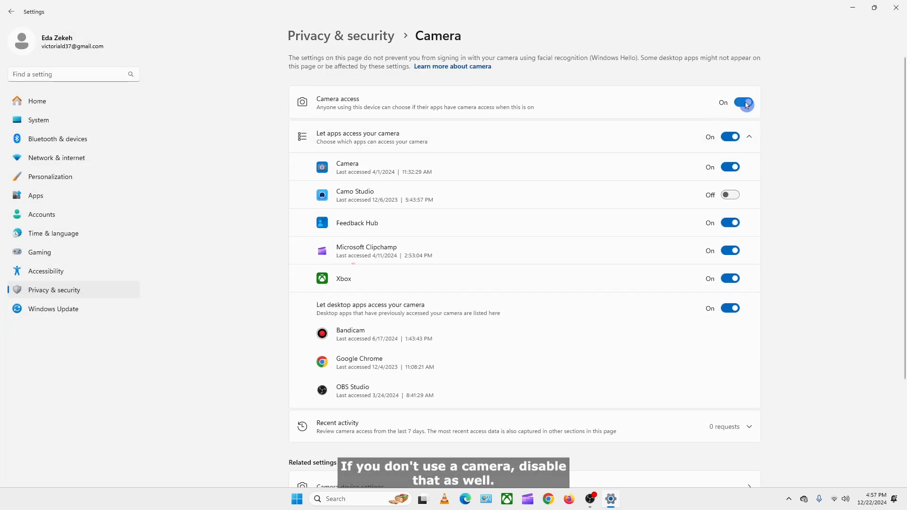
{"action": "left_click", "coordinate": [12, 11]}
Check the notification access setting under the app permissions
{"action": "scroll", "coordinate": [380, 281], "scroll_direction": "down", "scroll_amount": 6}
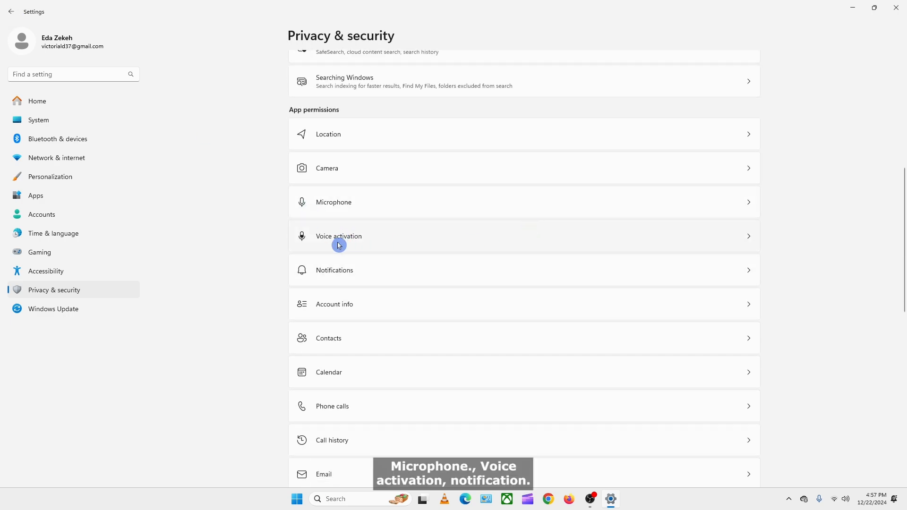
{"action": "left_click", "coordinate": [355, 278]}
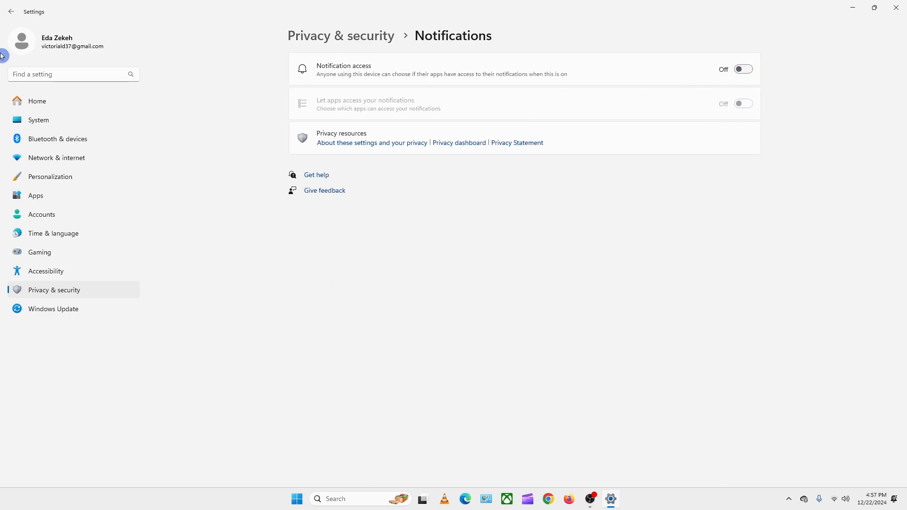
{"action": "left_click", "coordinate": [12, 12]}
Turn off email access for the device under the app permissions
{"action": "scroll", "coordinate": [330, 260], "scroll_direction": "down", "scroll_amount": 10}
{"action": "left_click", "coordinate": [329, 261]}
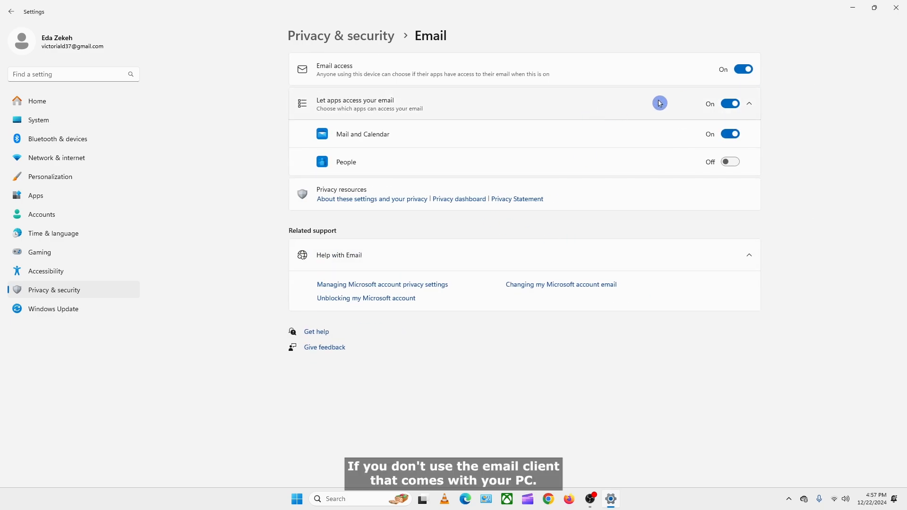
{"action": "left_click", "coordinate": [747, 75]}
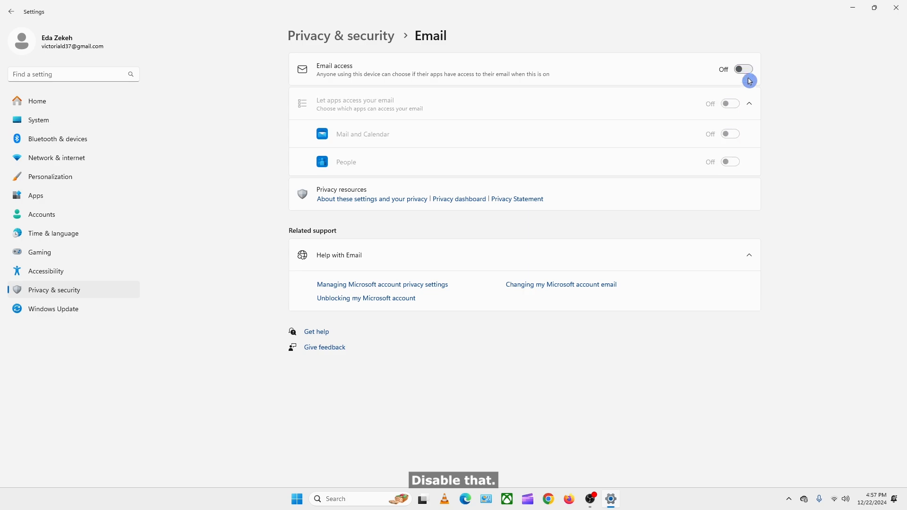
{"action": "left_click", "coordinate": [11, 12]}
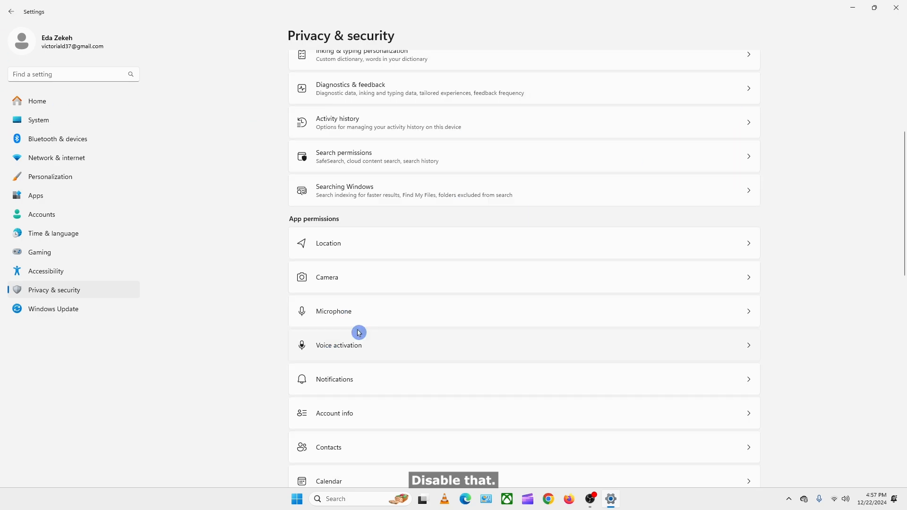
Look through the remaining app permissions, then open the Colors settings under Personalization for the transparency effects
{"action": "scroll", "coordinate": [359, 333], "scroll_direction": "down", "scroll_amount": 10}
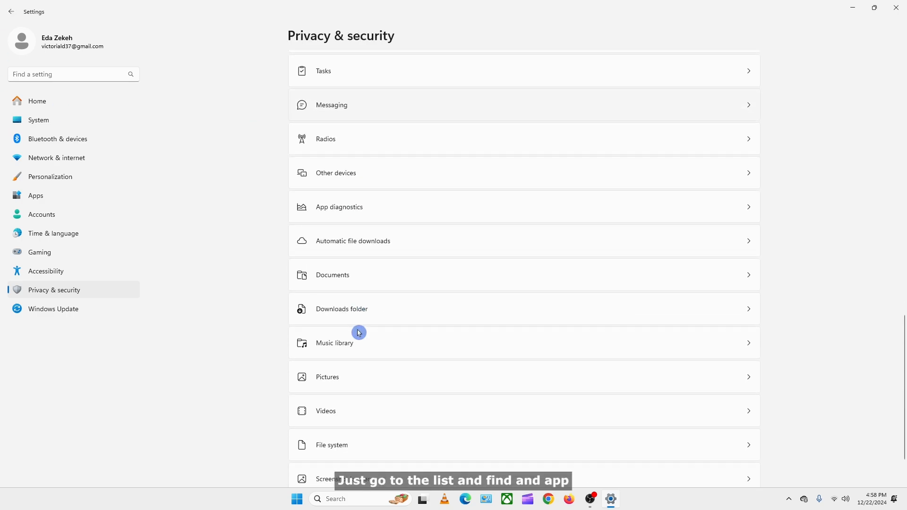
{"action": "scroll", "coordinate": [368, 350], "scroll_direction": "down", "scroll_amount": 2}
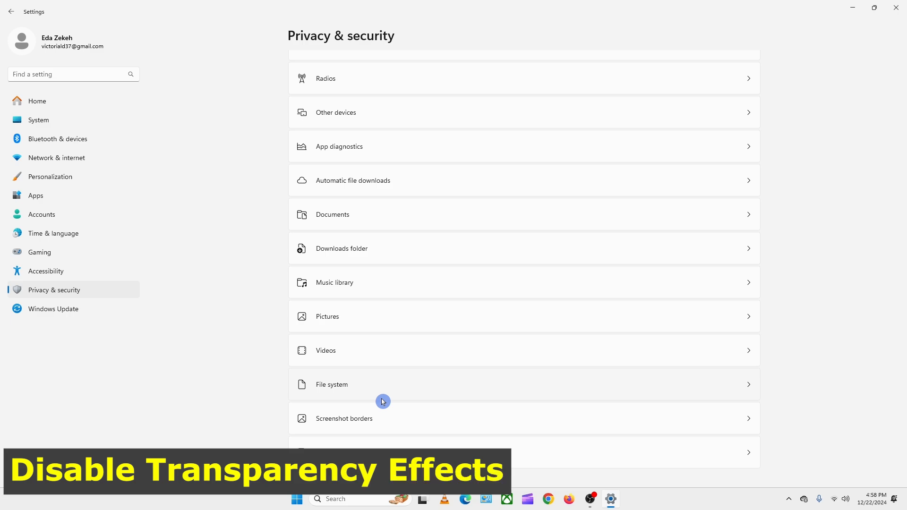
{"action": "left_click", "coordinate": [72, 179]}
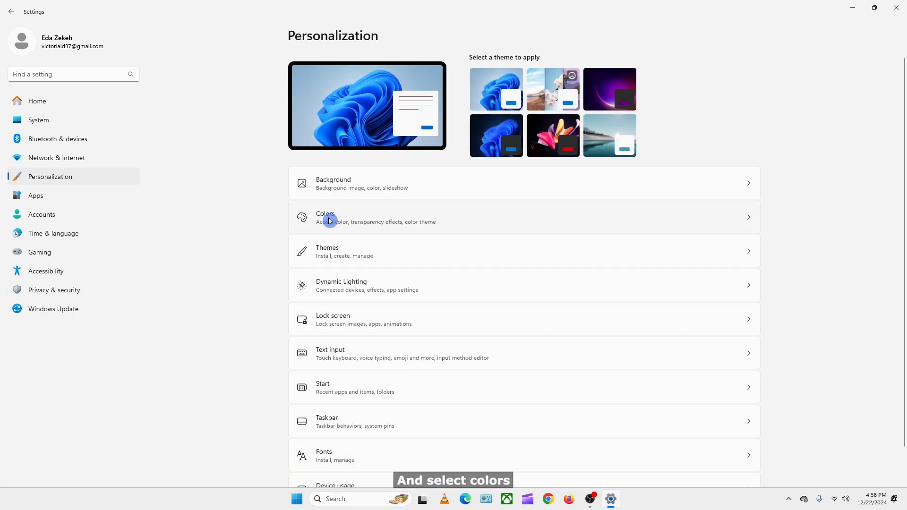
{"action": "left_click", "coordinate": [363, 223]}
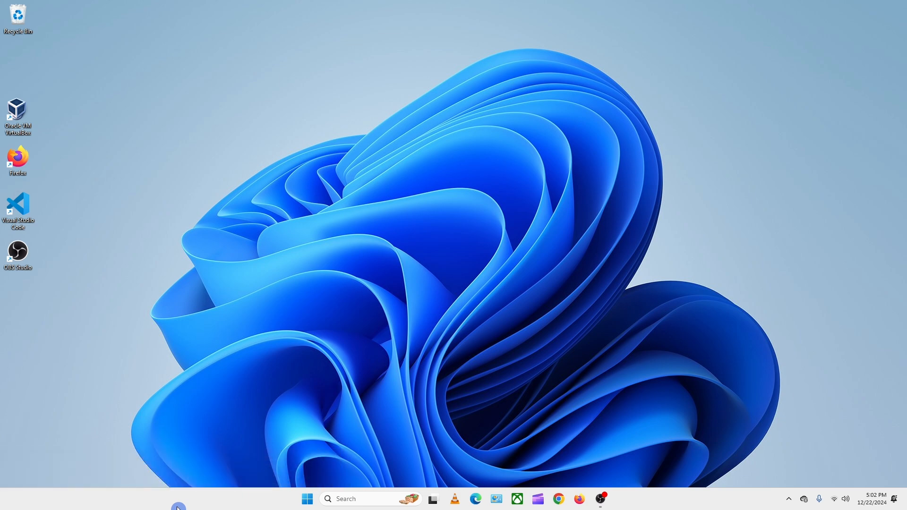
Run sysdm.cpl to open System Properties and bring up the advanced performance settings
{"action": "key", "text": "super+r"}
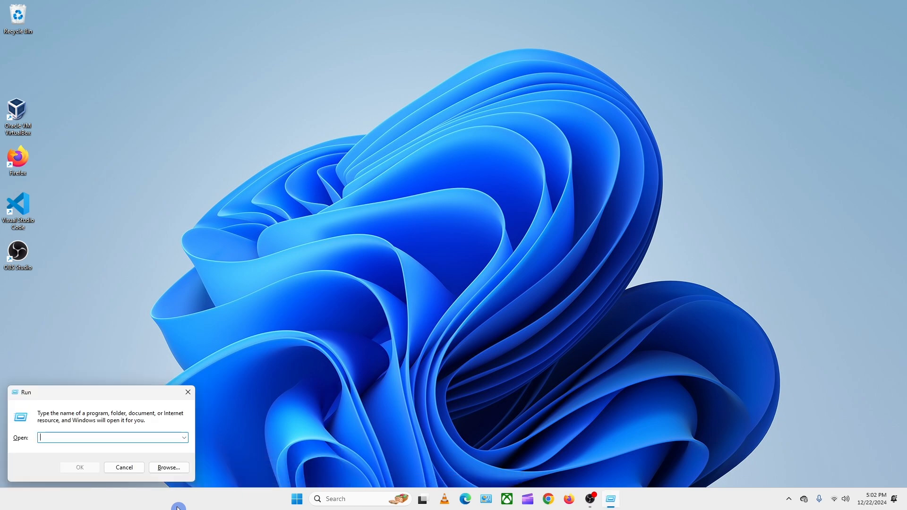
{"action": "type", "text": "sysdm.cpl"}
{"action": "key", "text": "Return"}
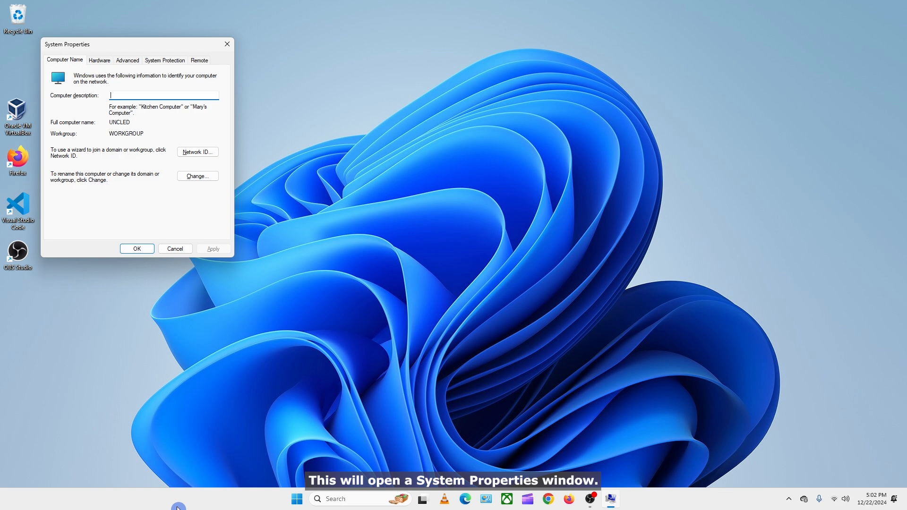
{"action": "left_click", "coordinate": [131, 63]}
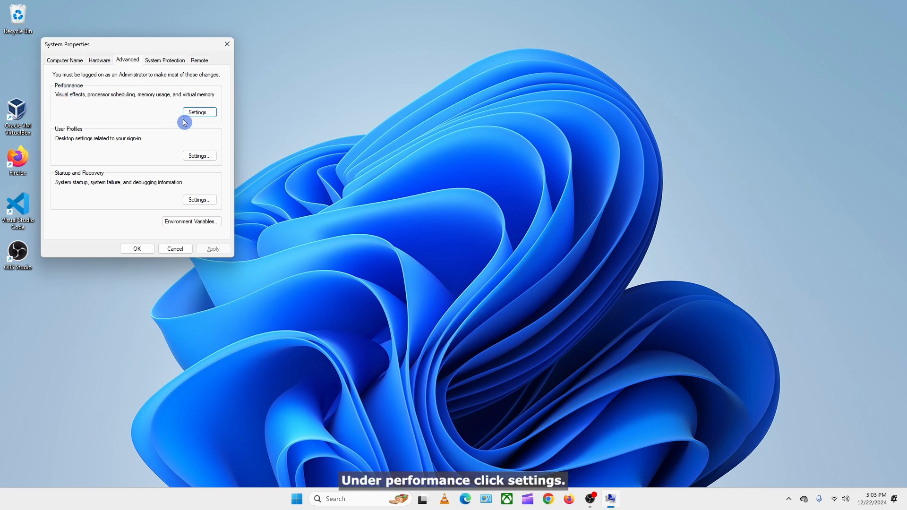
{"action": "left_click", "coordinate": [200, 112]}
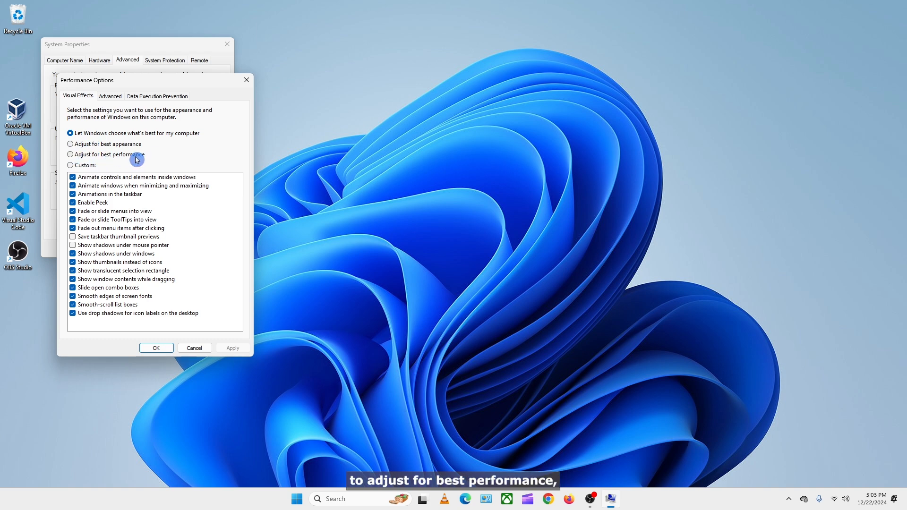
Adjust visual effects for best performance, re-enable only thumbnails instead of icons and smooth edges of screen fonts, and apply the changes
{"action": "left_click", "coordinate": [74, 156]}
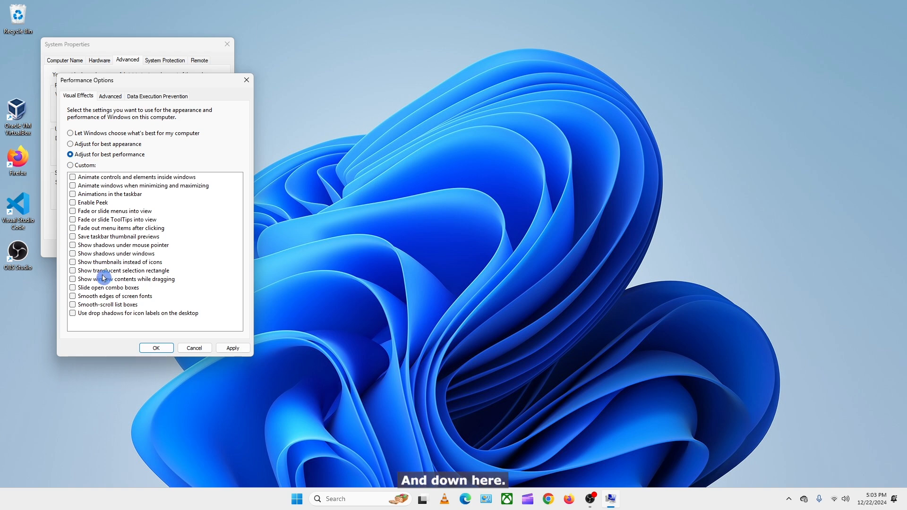
{"action": "left_click", "coordinate": [73, 262]}
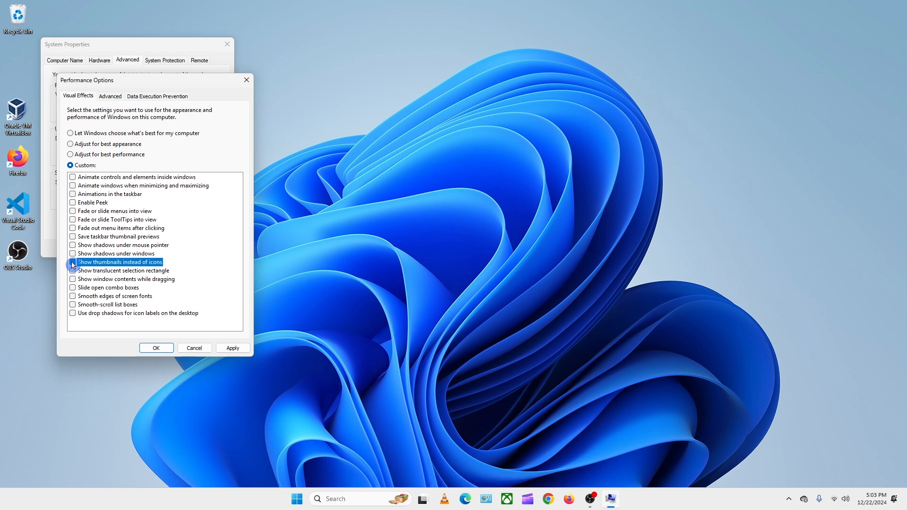
{"action": "left_click", "coordinate": [73, 297]}
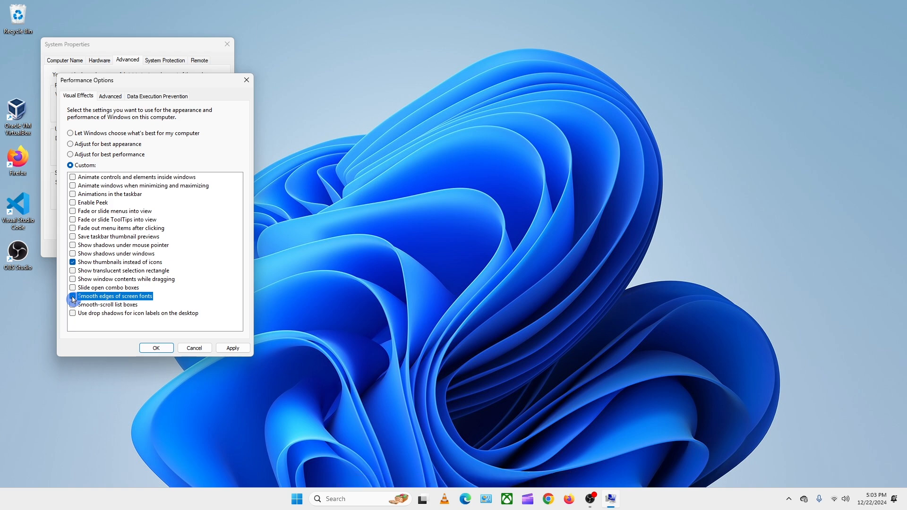
{"action": "left_click", "coordinate": [234, 348]}
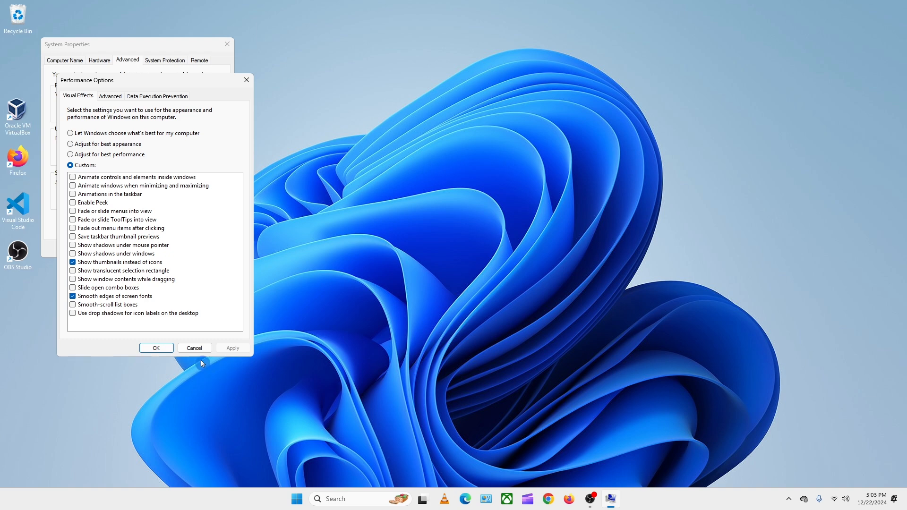
{"action": "left_click", "coordinate": [158, 349]}
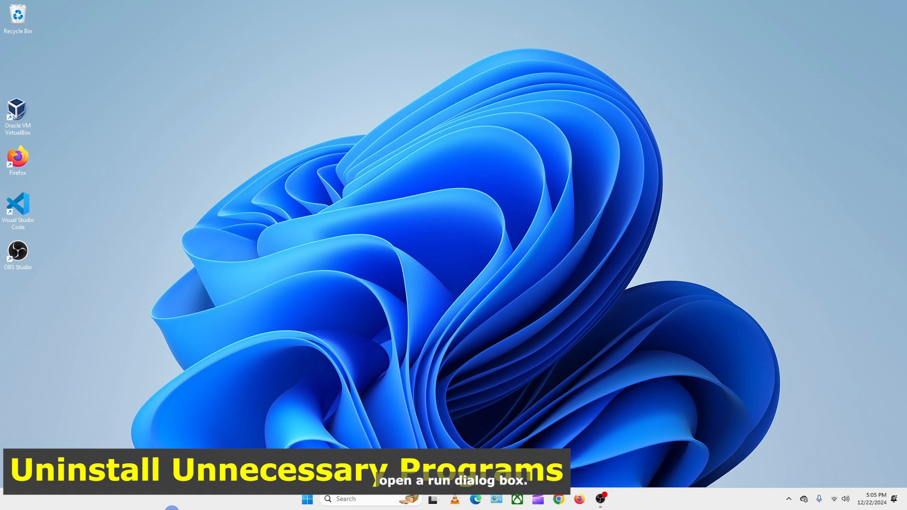
Run appwiz.cpl to open the Programs and Features list of installed programs
{"action": "key", "text": "super+r"}
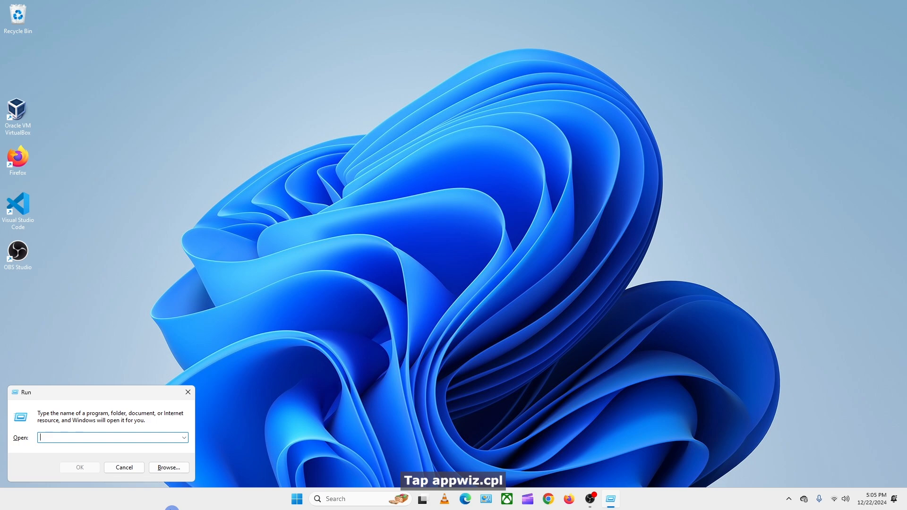
{"action": "type", "text": "ap"}
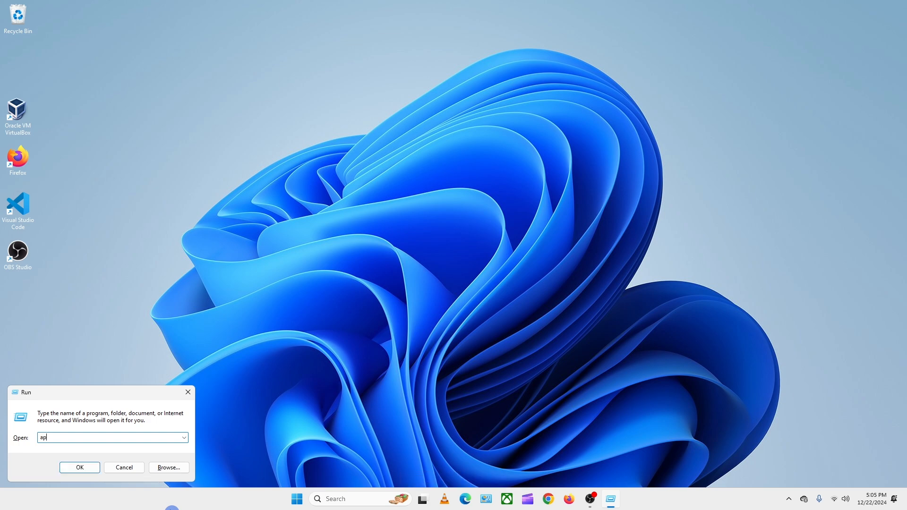
{"action": "type", "text": "pwiz.cpl"}
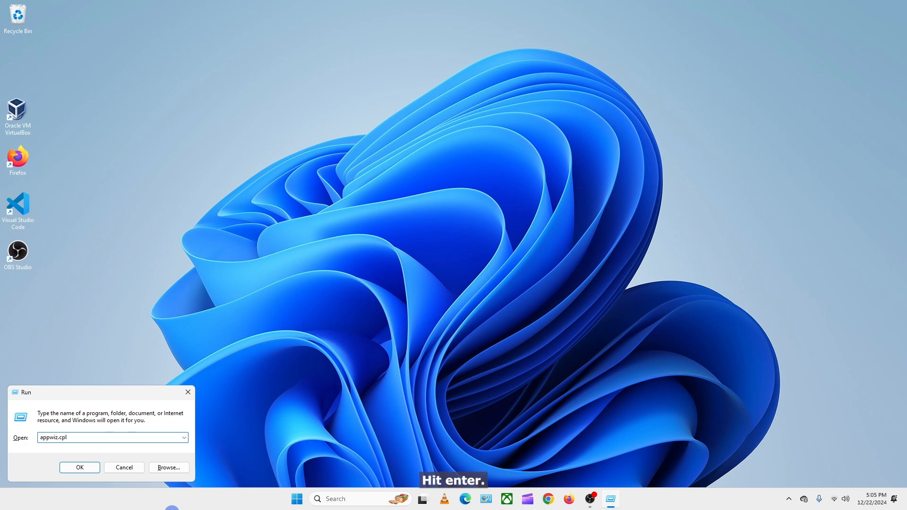
{"action": "key", "text": "Return"}
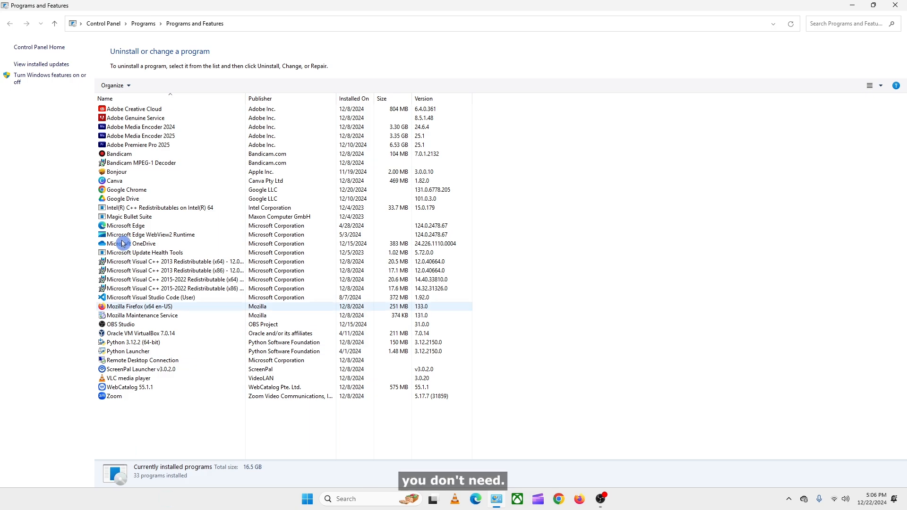
Start uninstalling Python 3.12.2 (64-bit) from the installed programs
{"action": "left_click", "coordinate": [160, 343]}
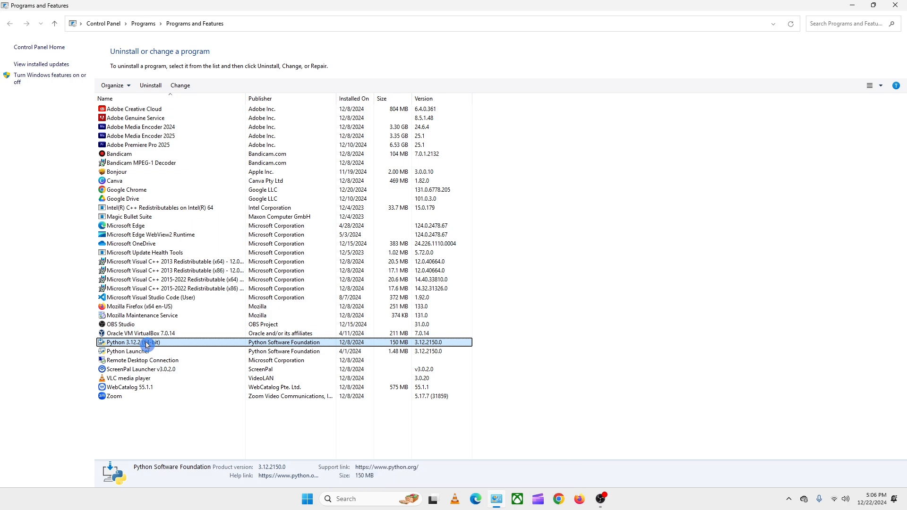
{"action": "left_click", "coordinate": [149, 86]}
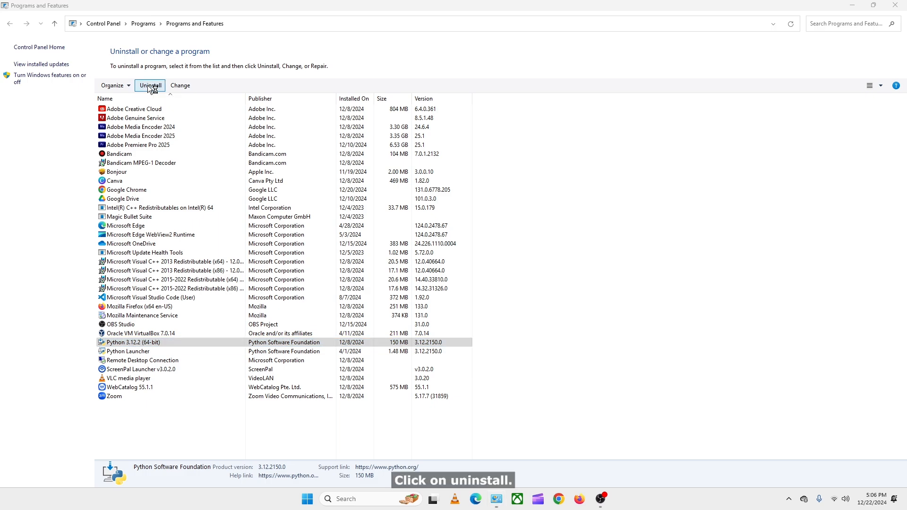